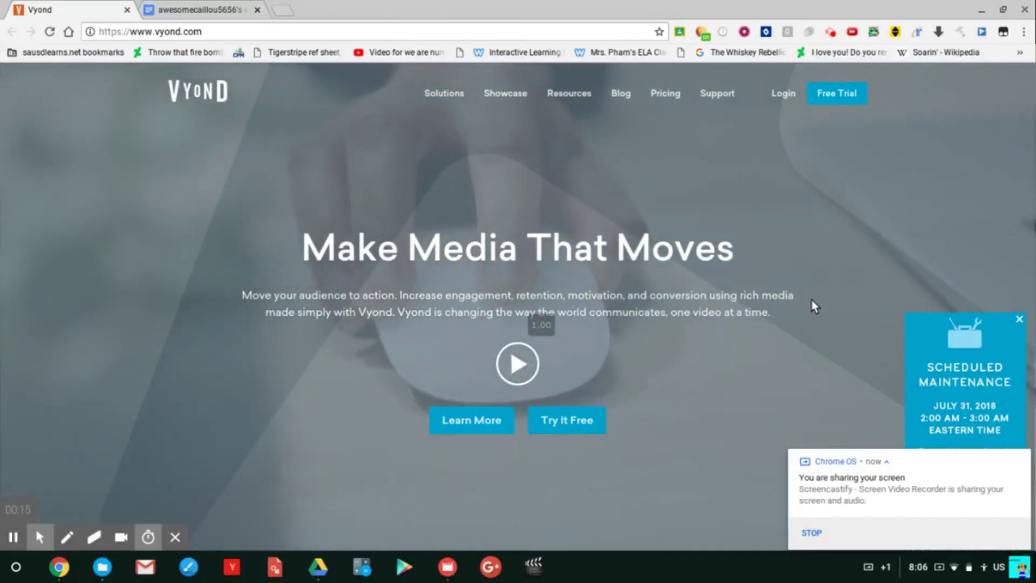
- Open Vyond's free-trial sign-up page and autofill the saved name and company YouTube
click(852, 97)
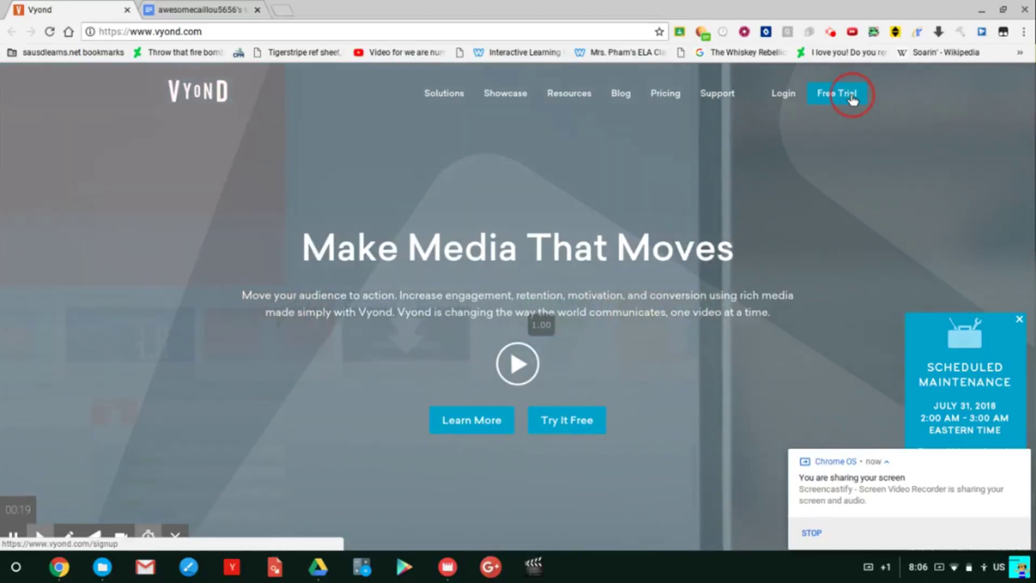
click(838, 95)
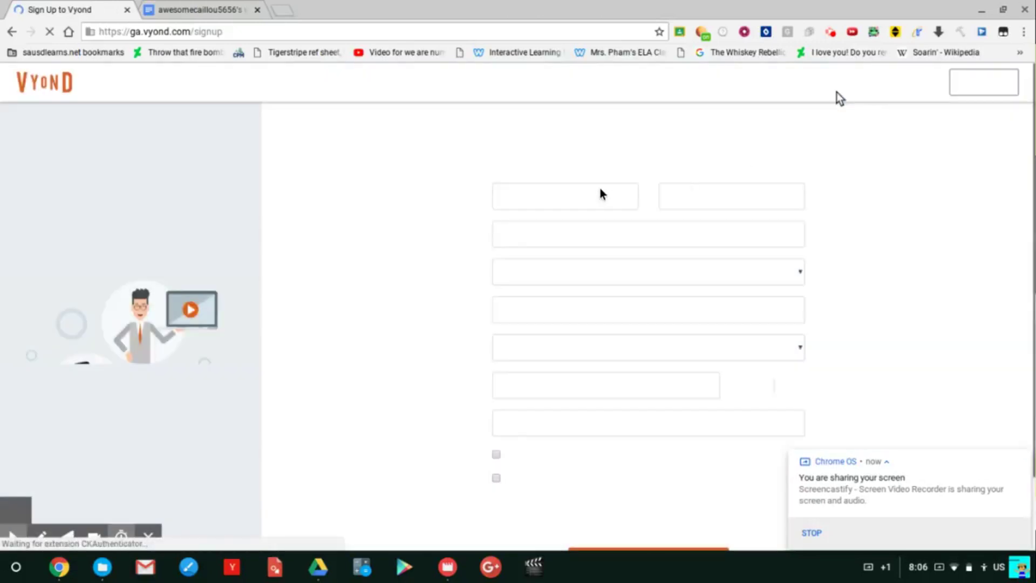
click(542, 195)
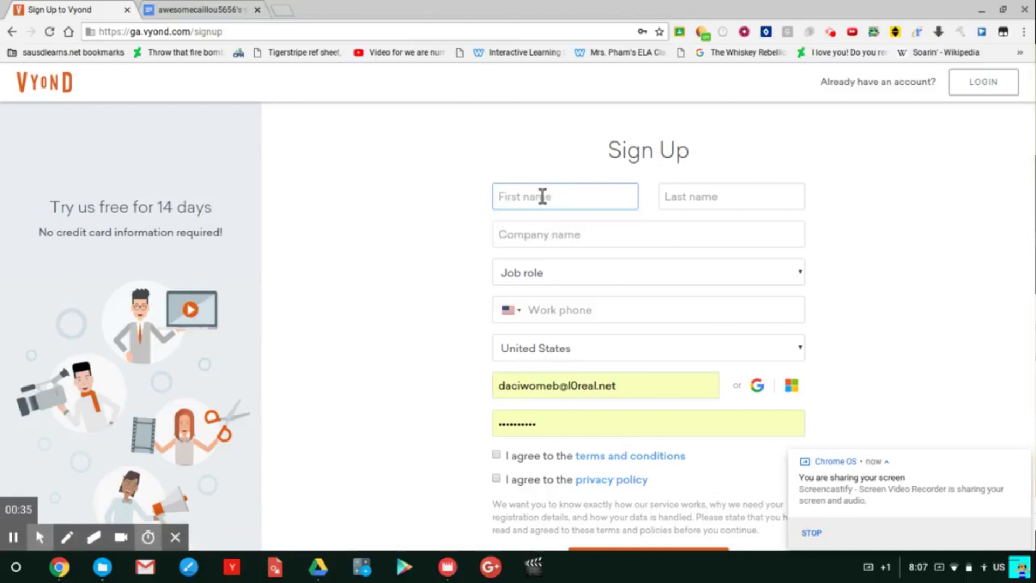
text(Tr)
click(526, 218)
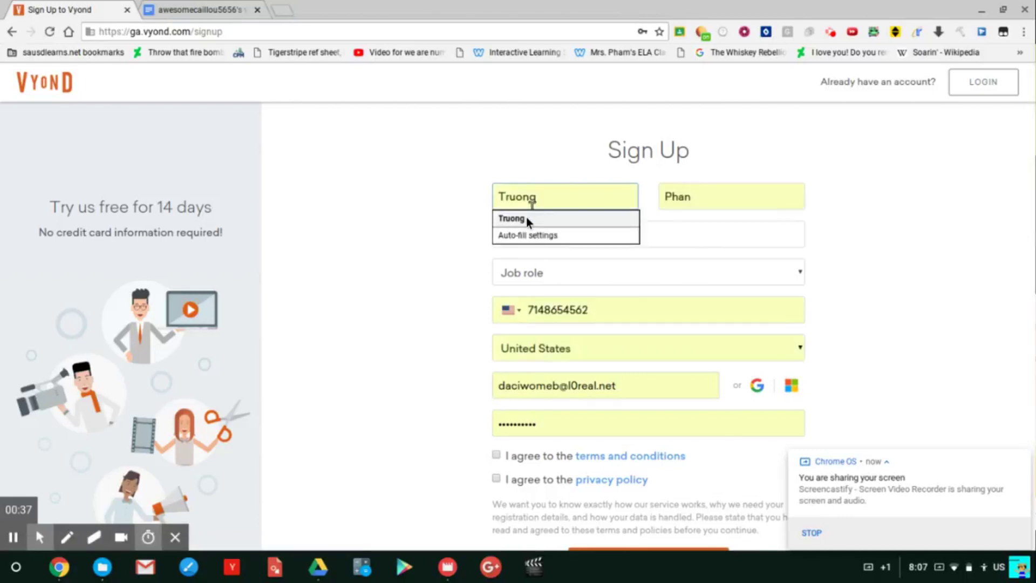
click(561, 234)
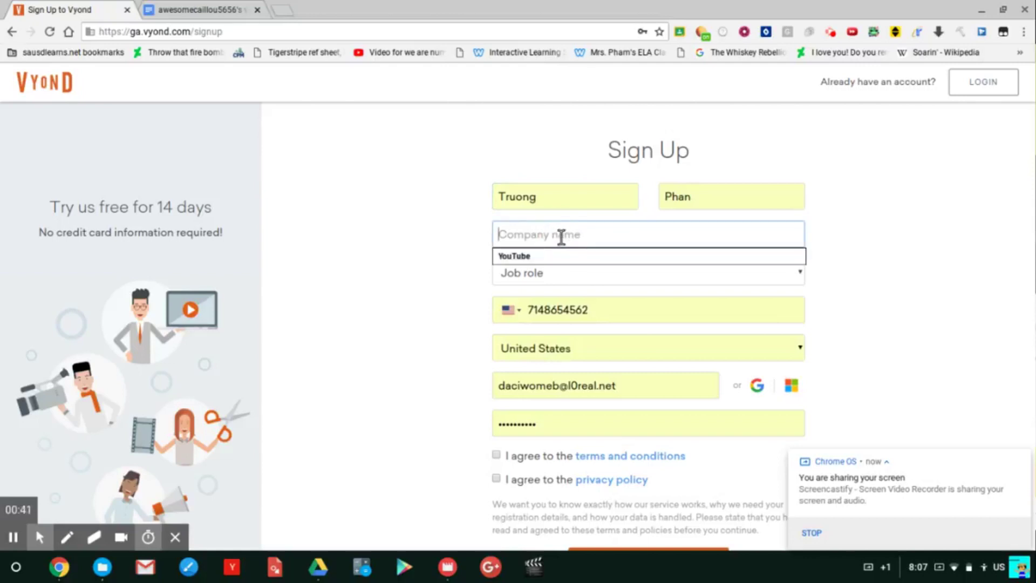
click(576, 256)
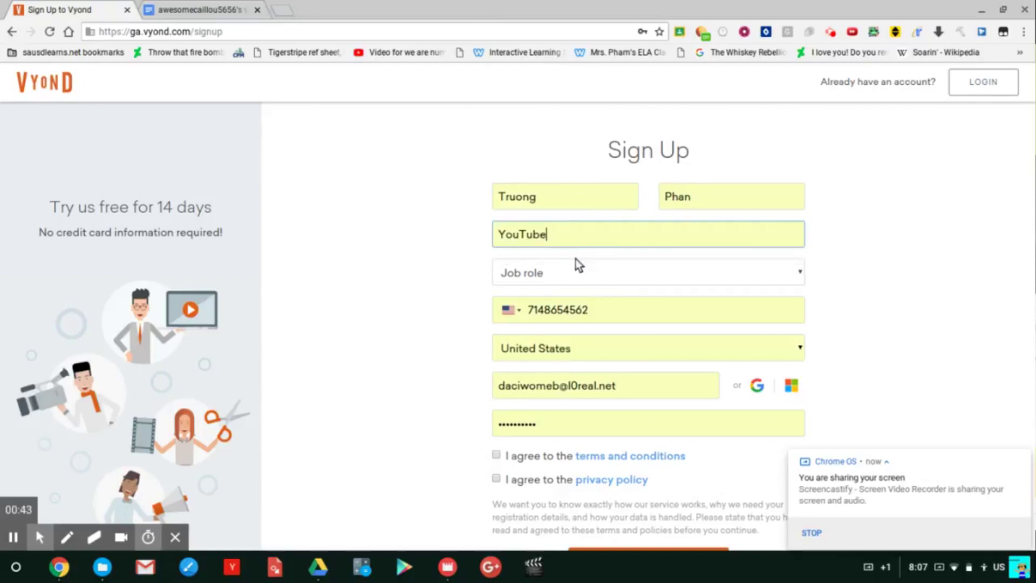
- Set the job role to Other, described as YouTuber
click(566, 267)
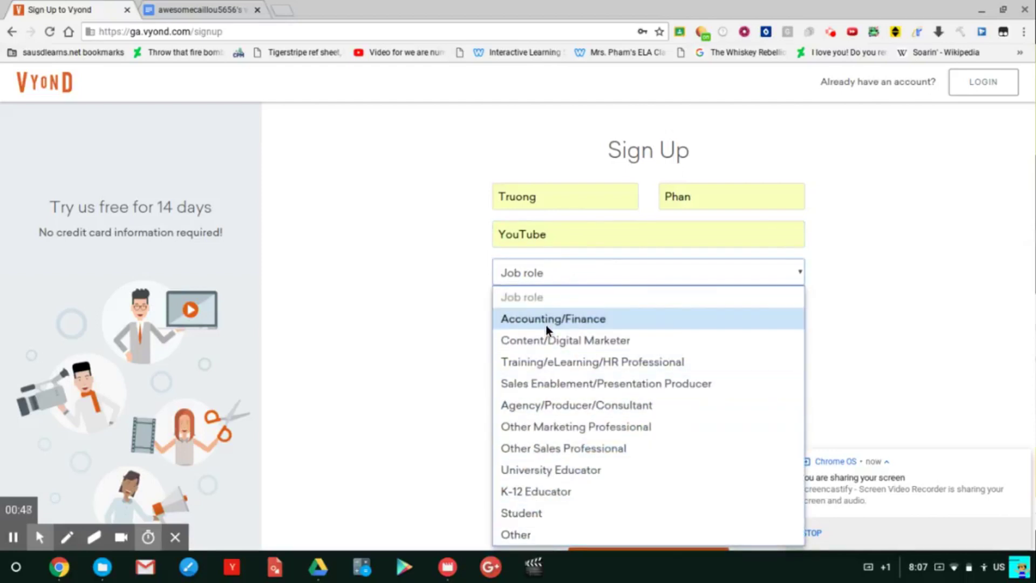
click(522, 533)
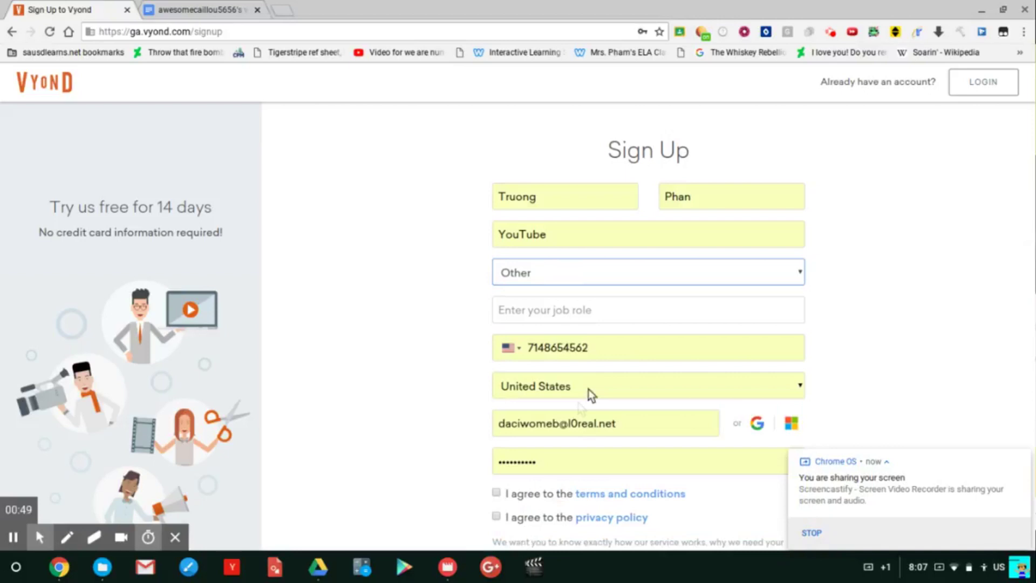
click(591, 312)
text(YouTuber)
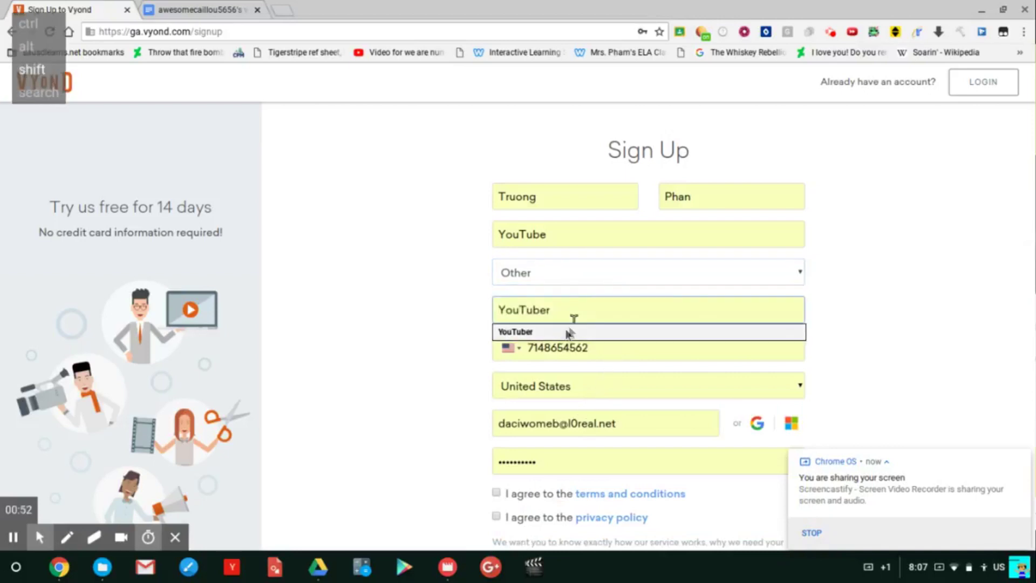
click(562, 333)
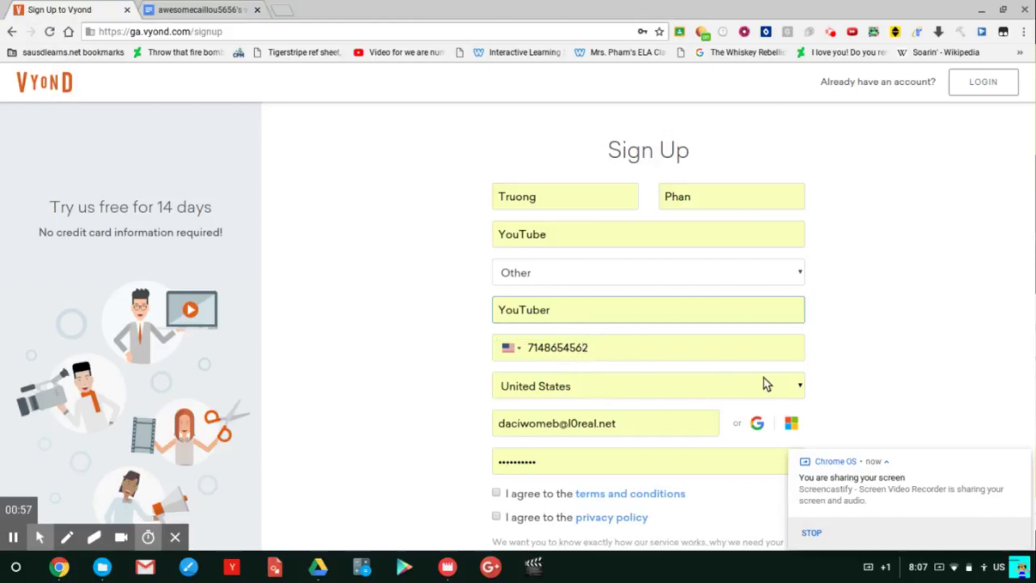
scroll(634, 406, down, 1)
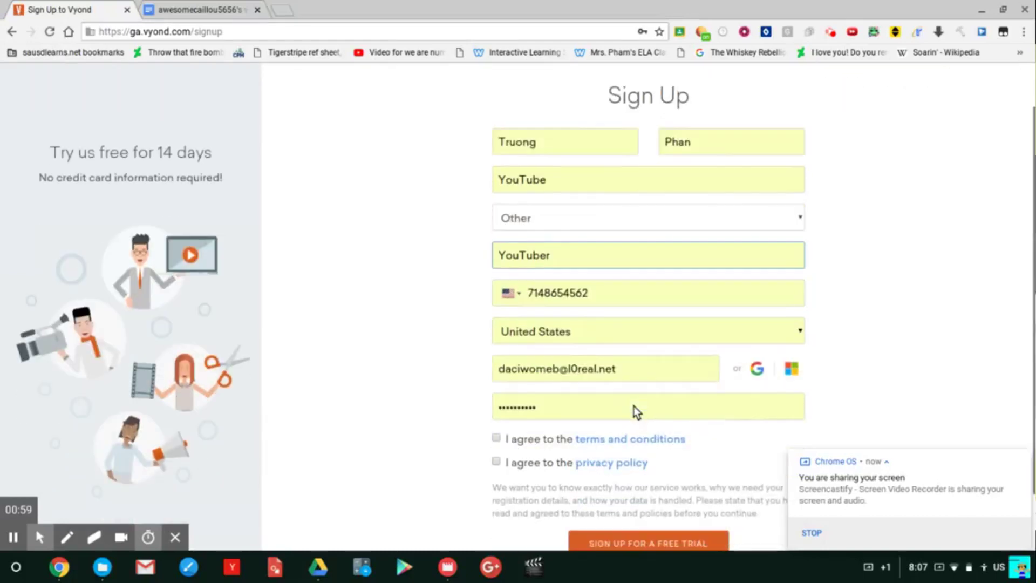
- Select the saved e-mail in the notes and open its temp-mail.org link in a new tab
click(162, 7)
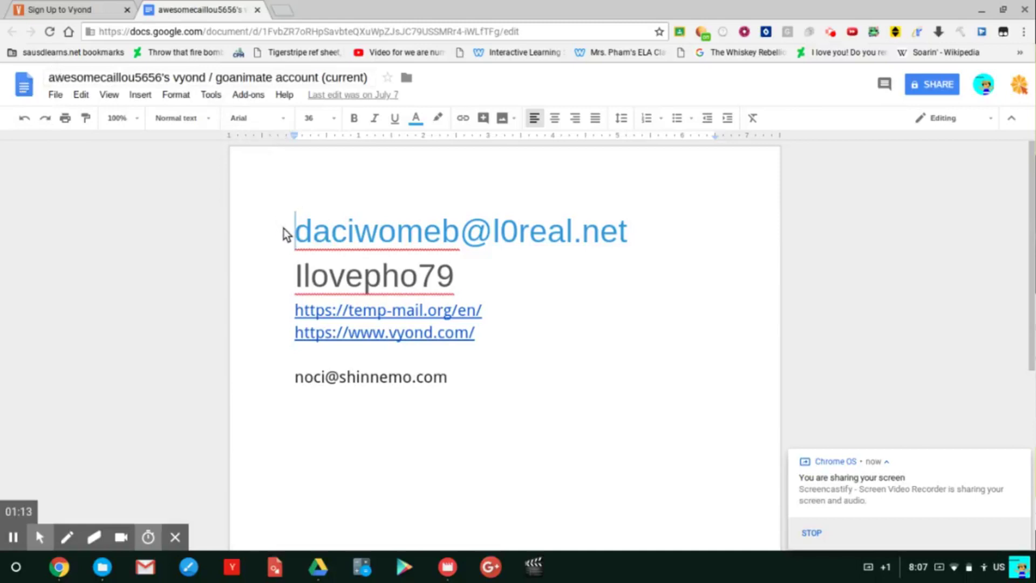
drag(298, 234, 723, 230)
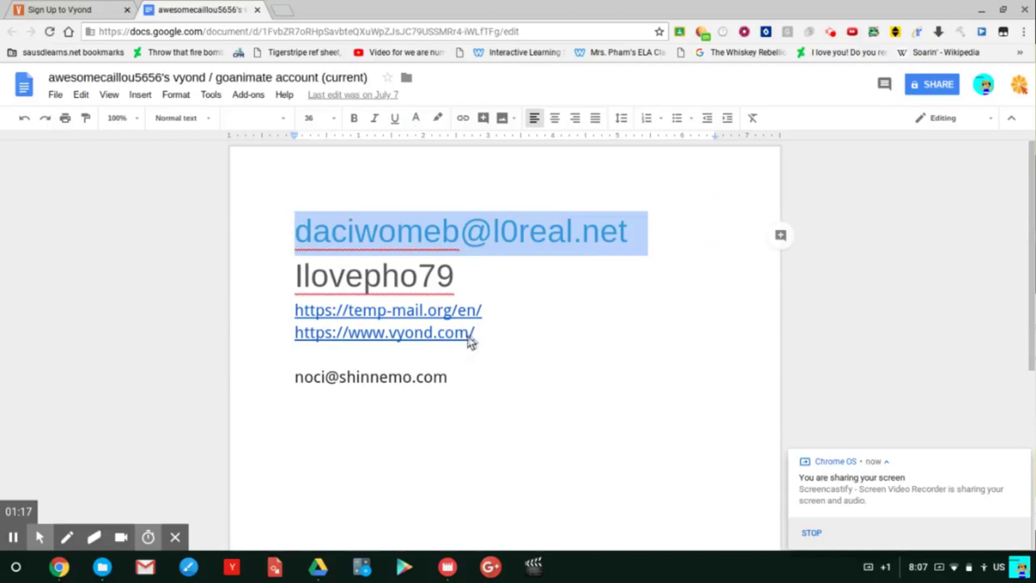
click(451, 311)
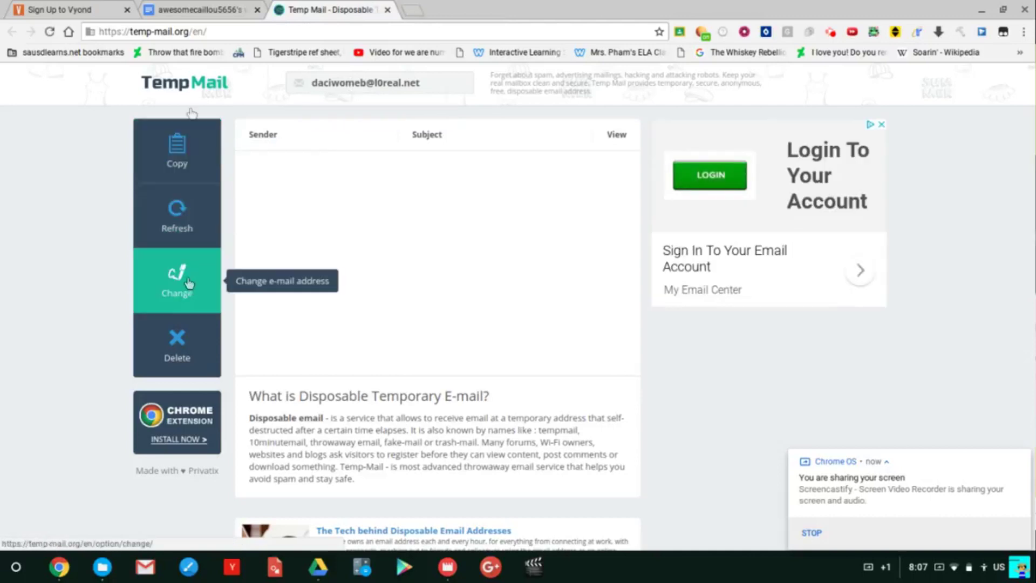
- Compare the saved e-mail address in the notes with the Temp Mail inbox
click(214, 6)
click(494, 231)
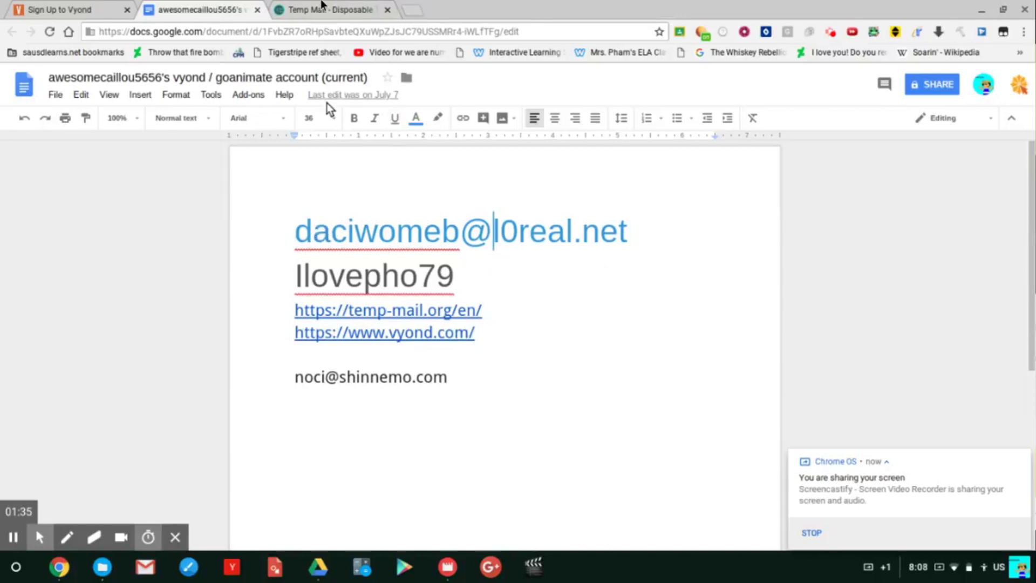
click(321, 6)
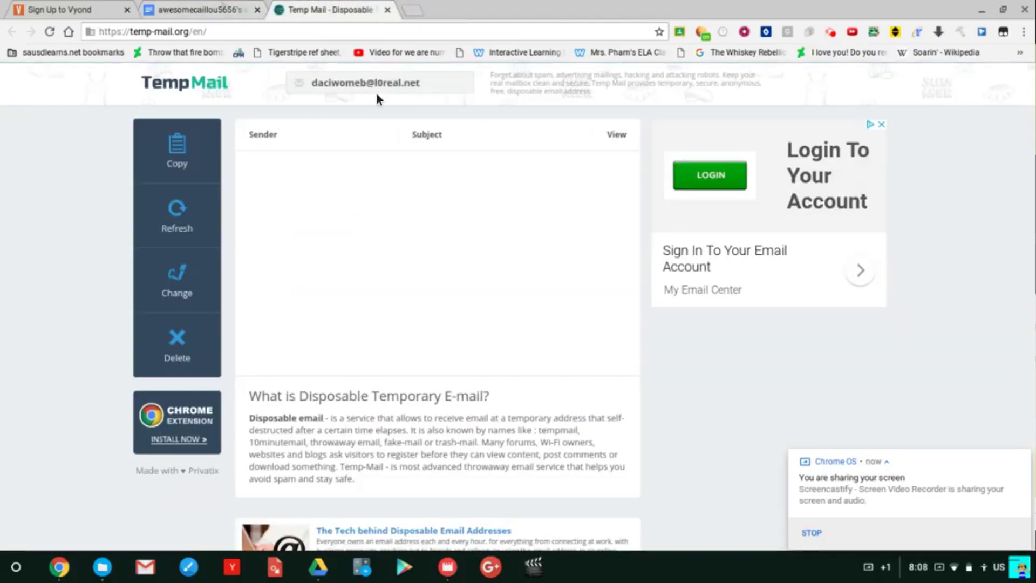
click(210, 6)
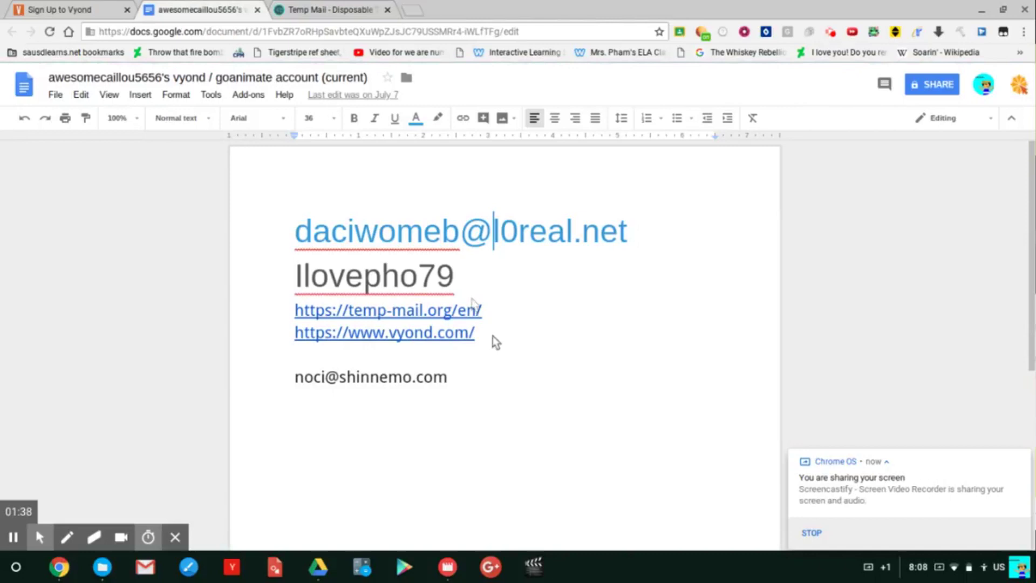
click(342, 2)
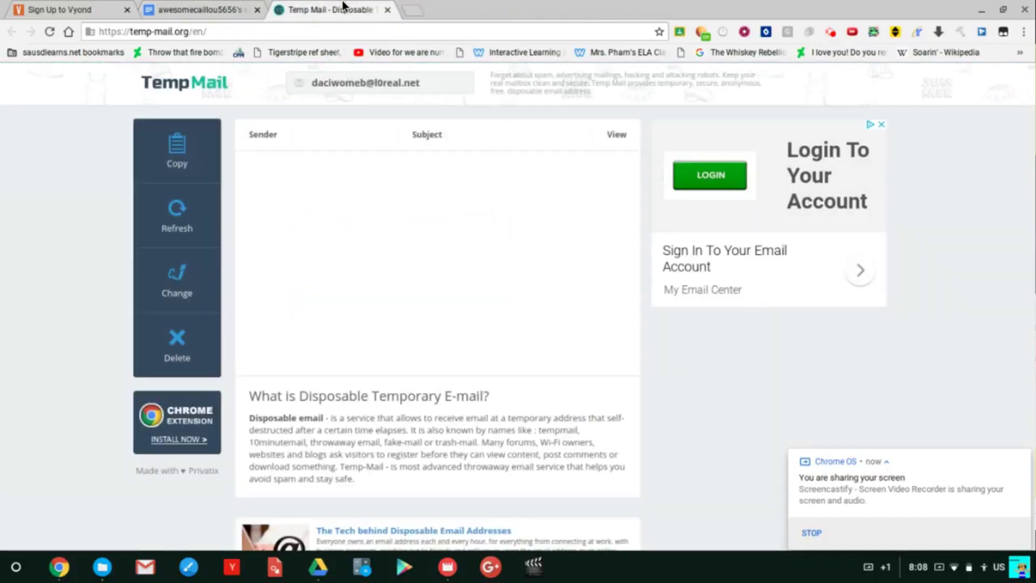
- Open Temp Mail's change-address page, keeping the current domain, and save
click(187, 279)
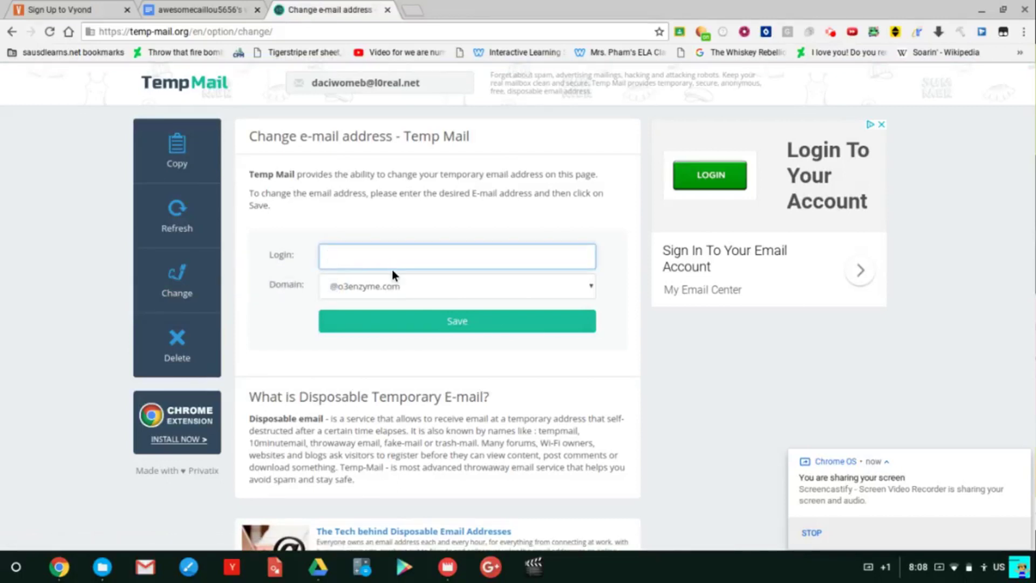
click(393, 280)
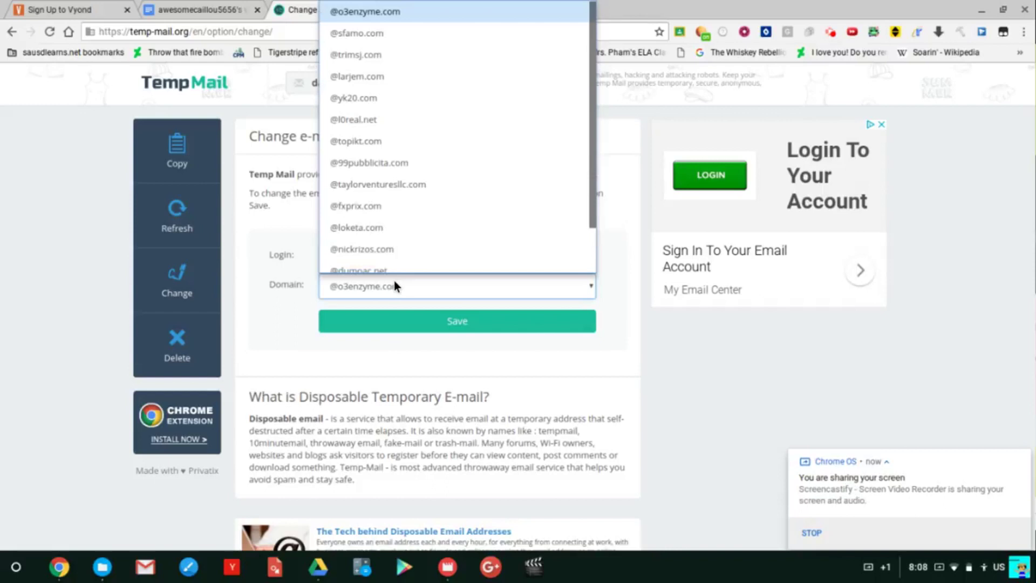
click(395, 283)
click(395, 287)
click(398, 288)
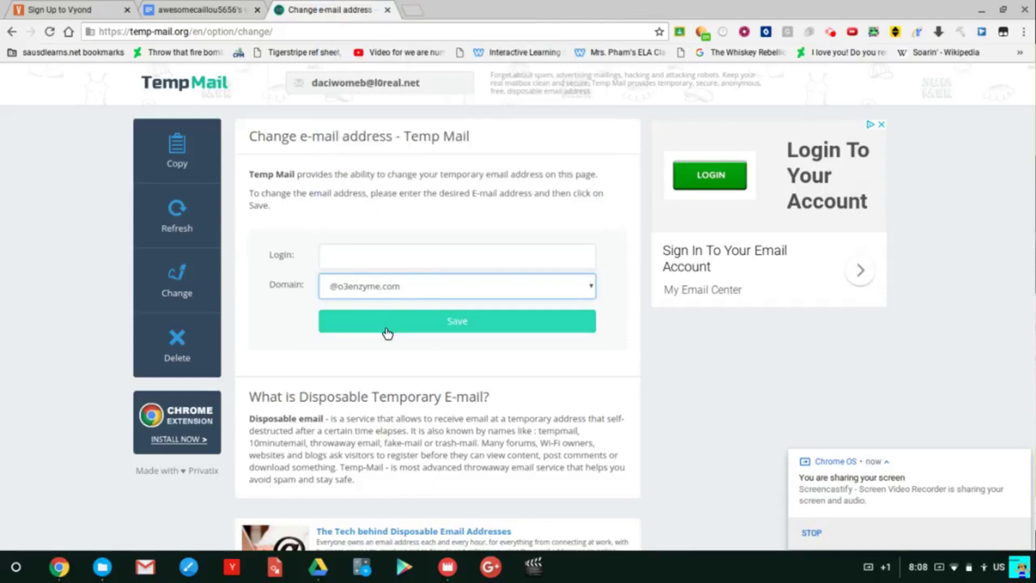
click(388, 331)
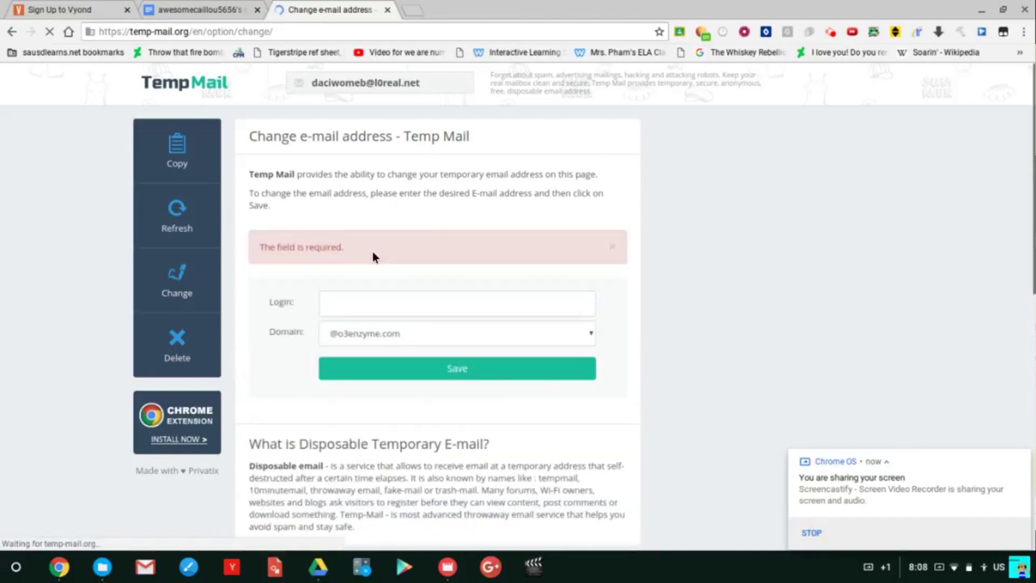
- Save a new custom login as the temporary address and copy the new address
click(366, 297)
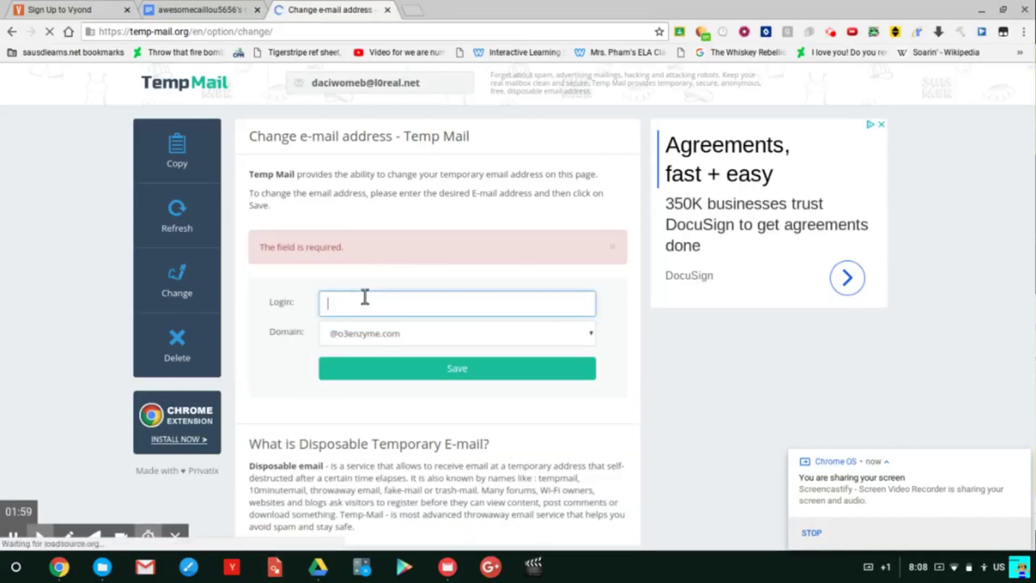
text(ac5656)
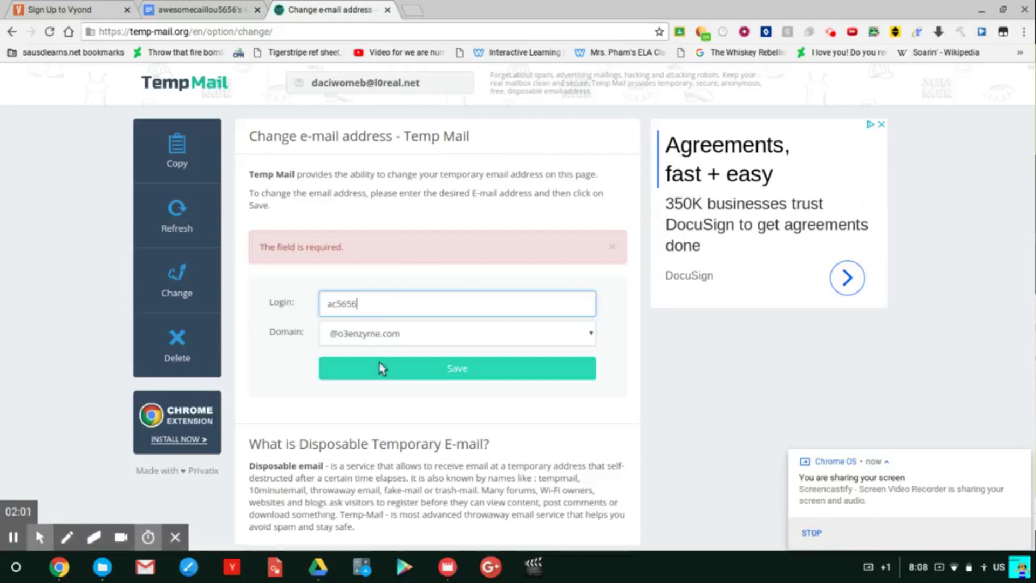
click(379, 364)
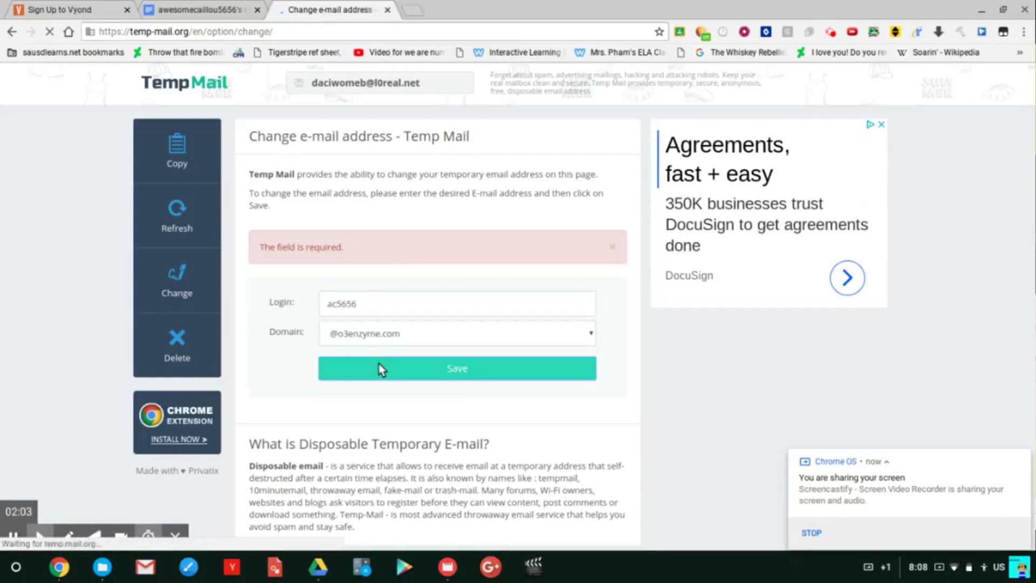
click(358, 83)
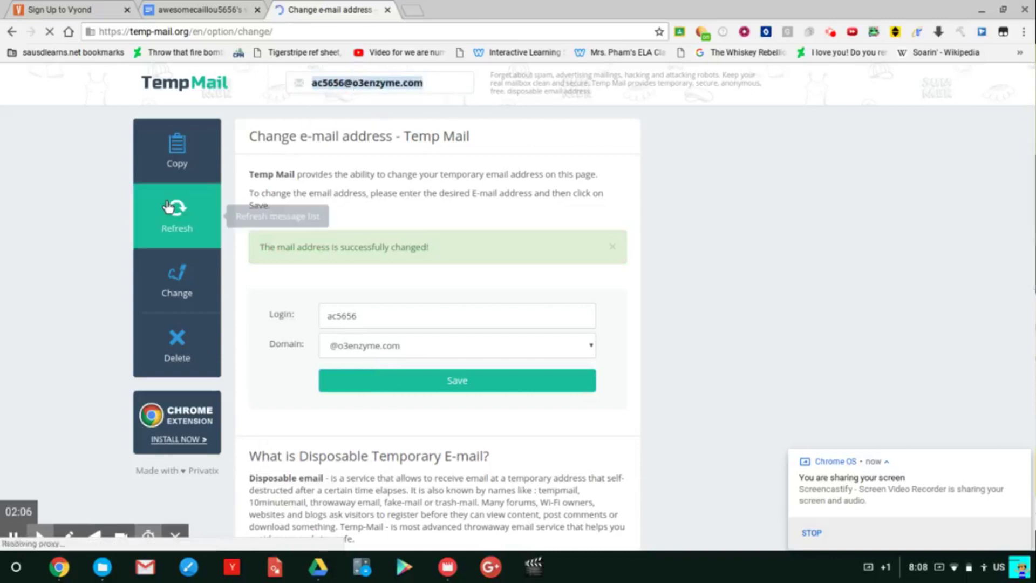
right_click(398, 80)
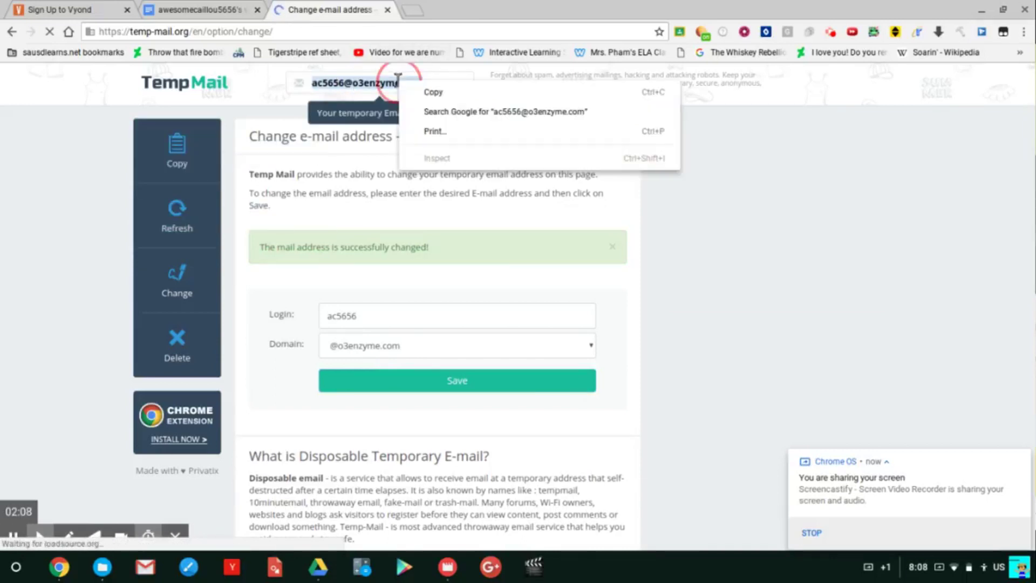
click(423, 90)
- Paste the new temporary address over the old e-mail line in the notes
click(211, 7)
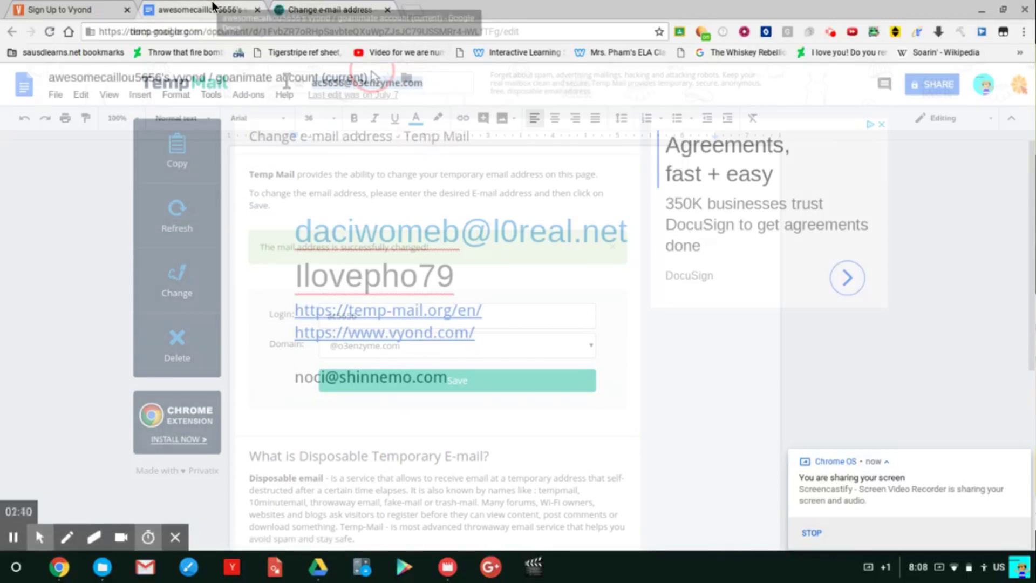
drag(637, 223, 290, 184)
key(ctrl+v)
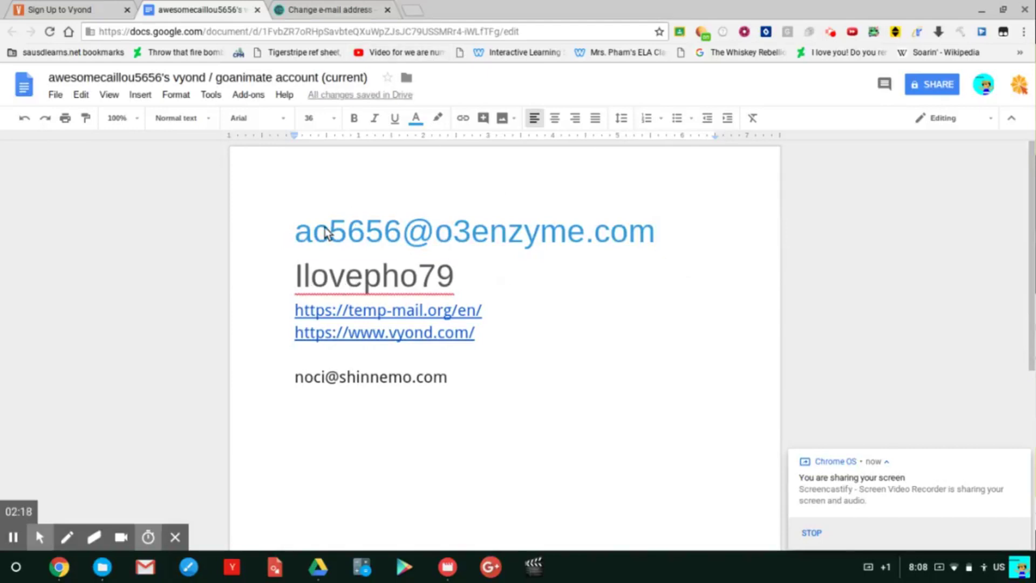
click(44, 7)
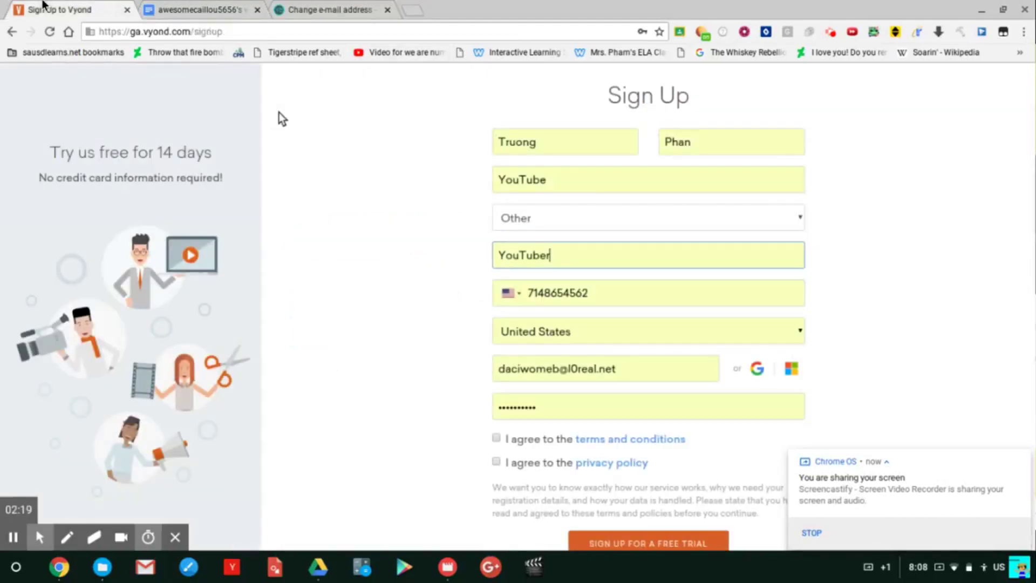
- Paste the temporary address into the e-mail field and tick both agreement boxes
click(627, 369)
key(ctrl+v)
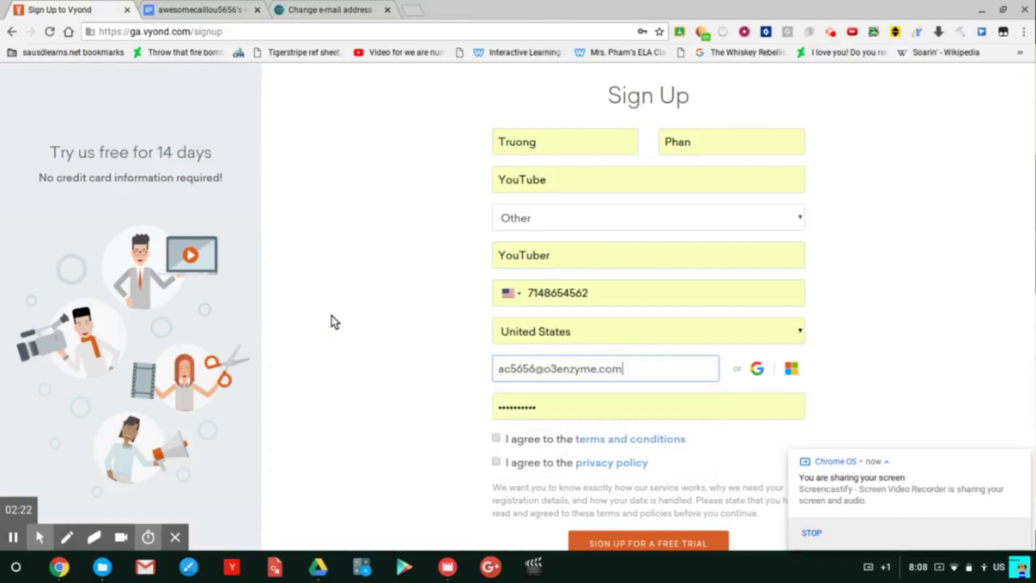
click(496, 438)
click(497, 460)
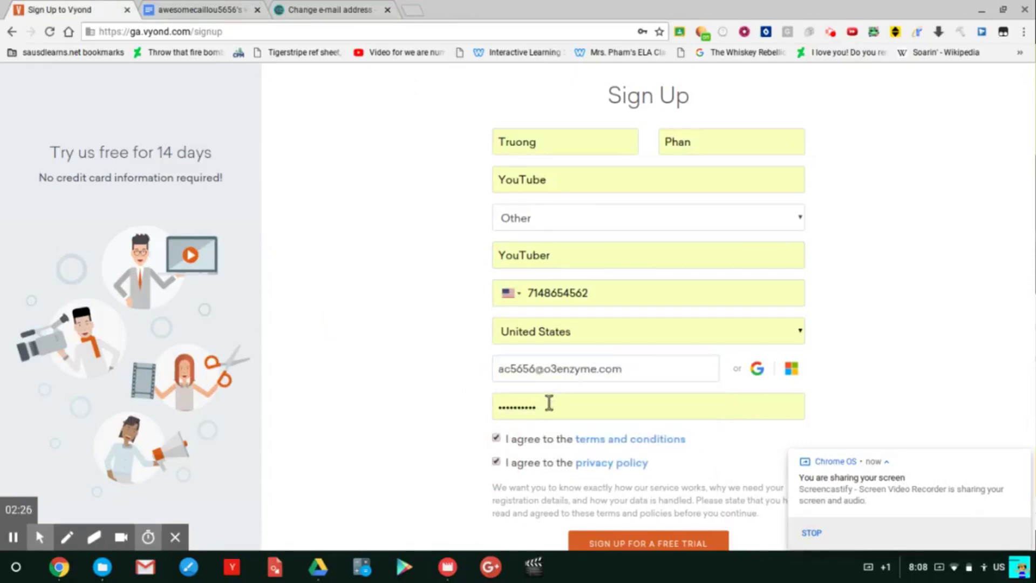
- Recheck the Temp Mail inbox, then submit the free-trial sign-up
click(332, 8)
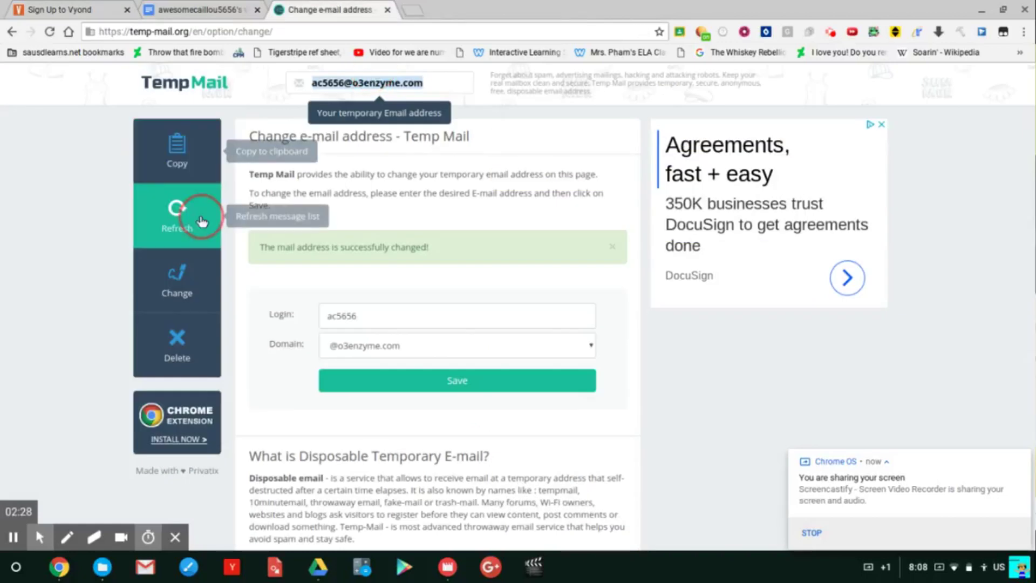
click(184, 201)
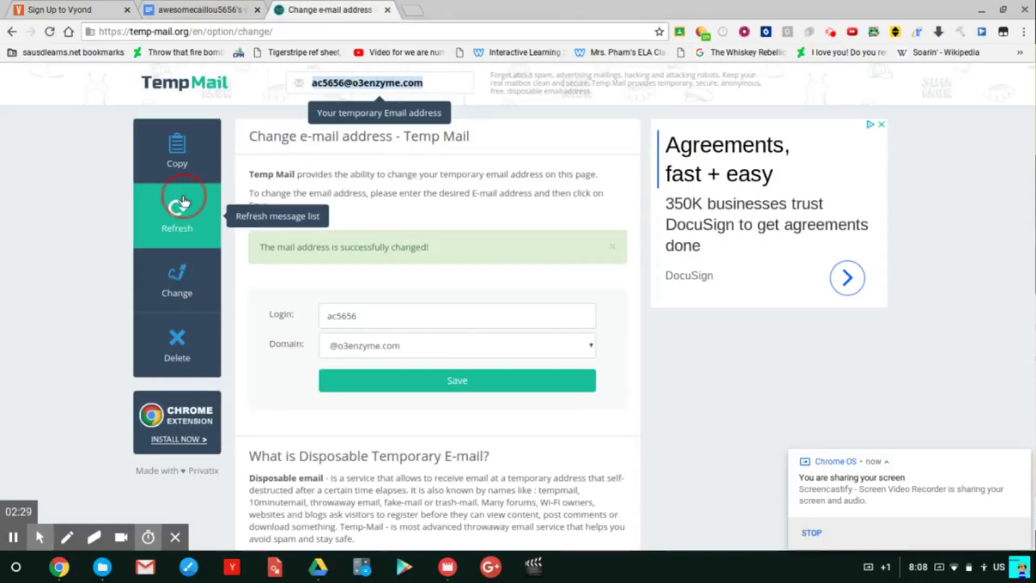
click(173, 170)
click(24, 5)
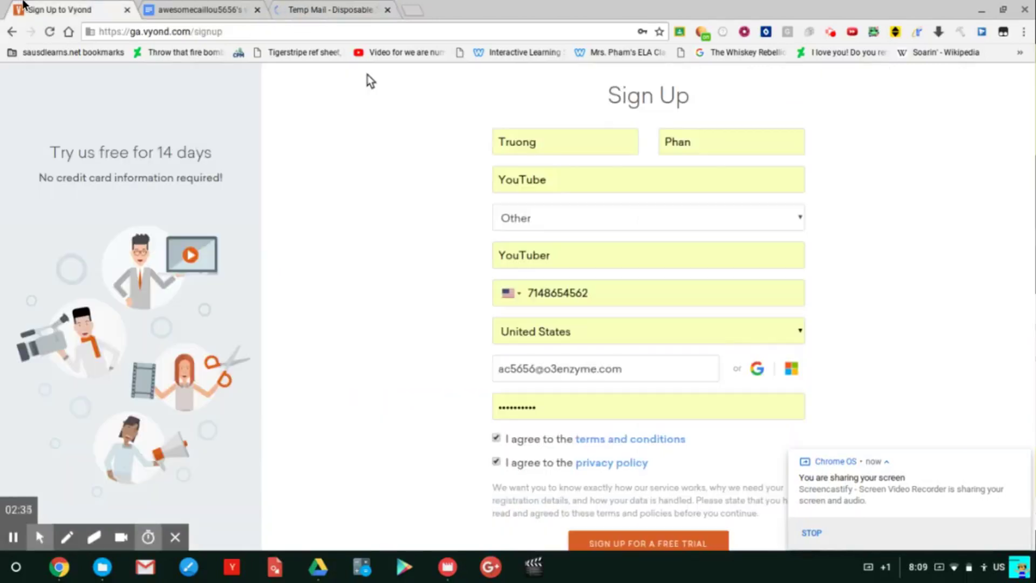
click(346, 9)
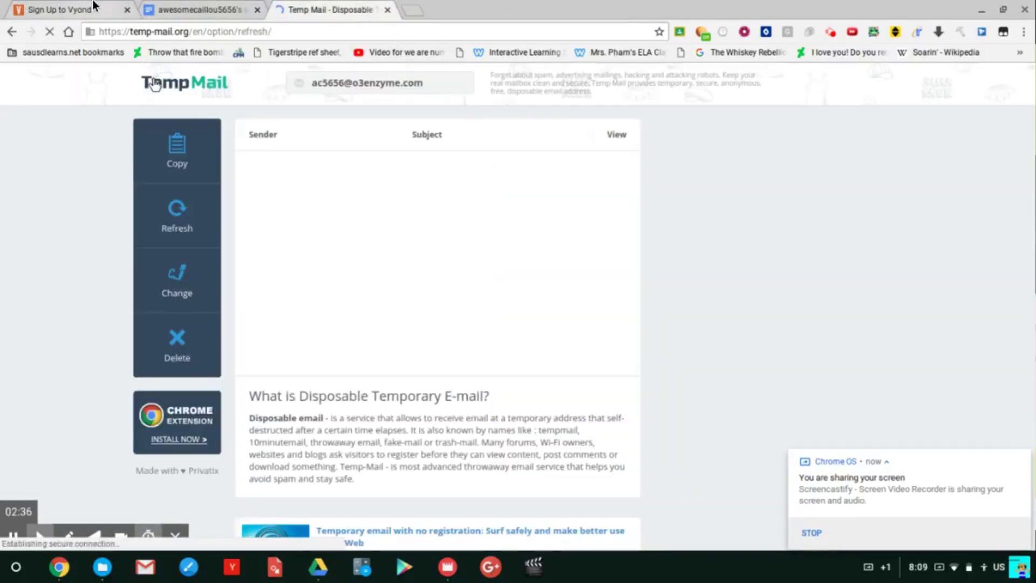
click(94, 7)
scroll(551, 350, down, 2)
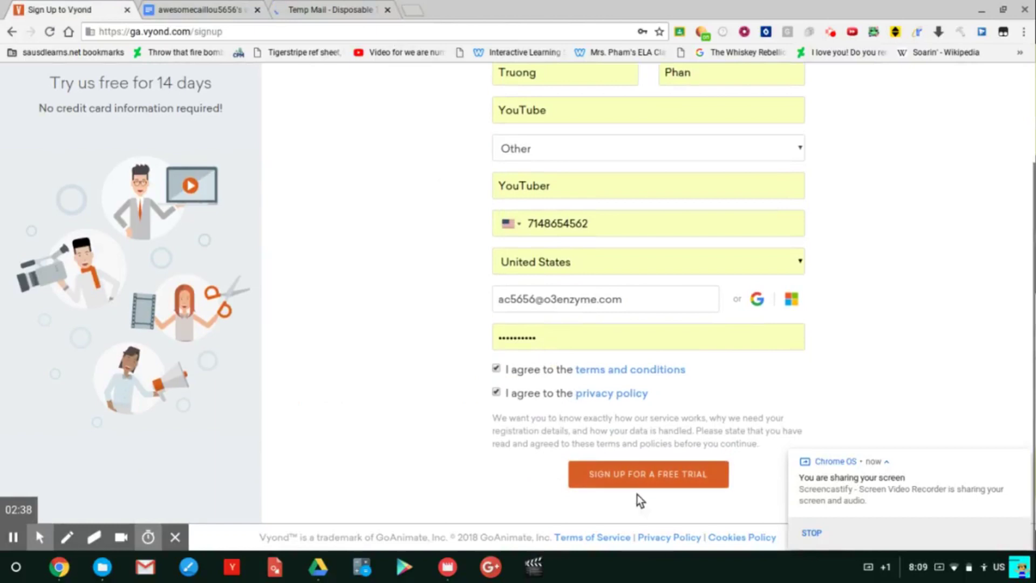
click(635, 475)
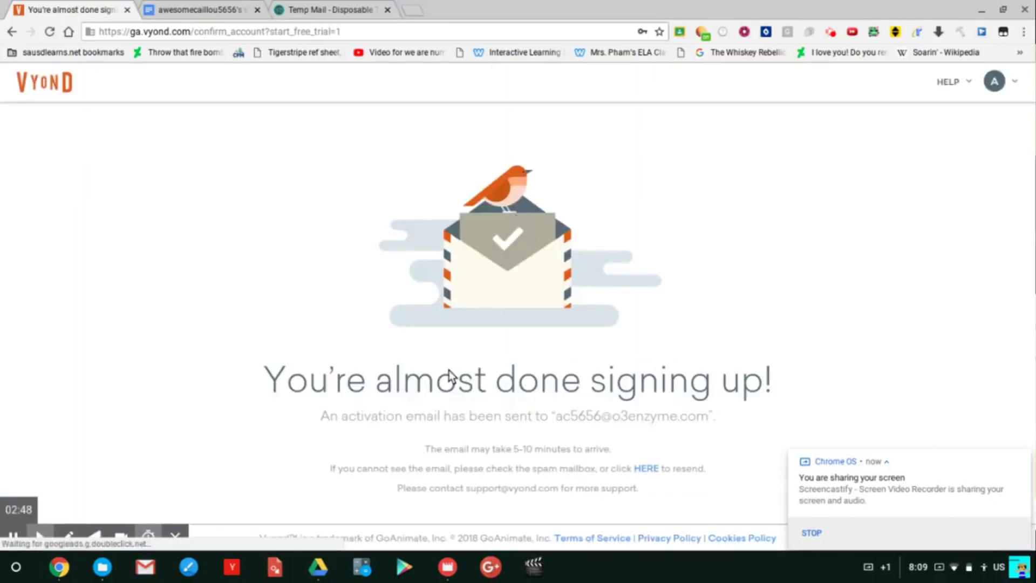
- Save the new account's password in the browser and bring up the Temp Mail inbox
drag(362, 379, 518, 371)
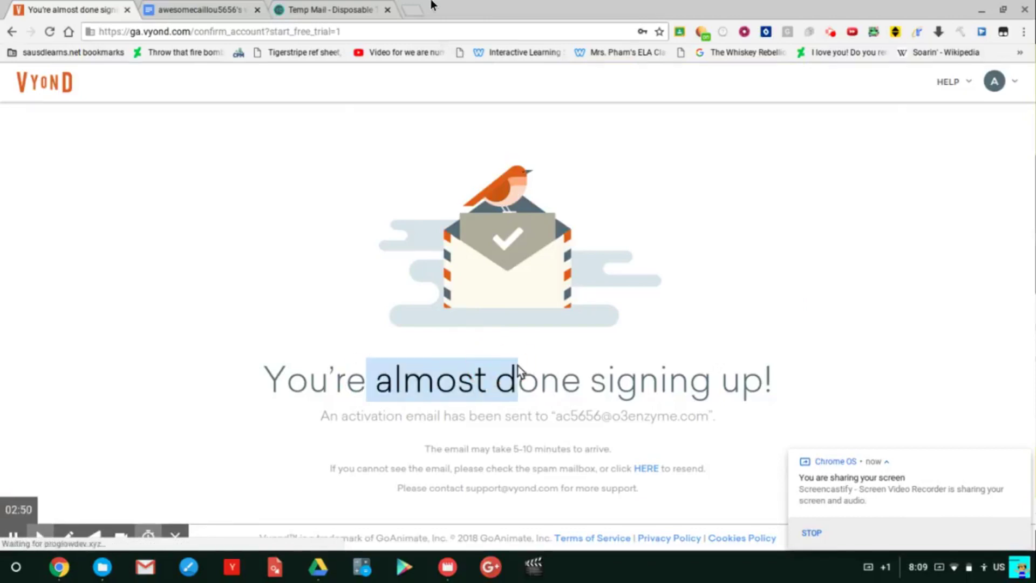
click(517, 371)
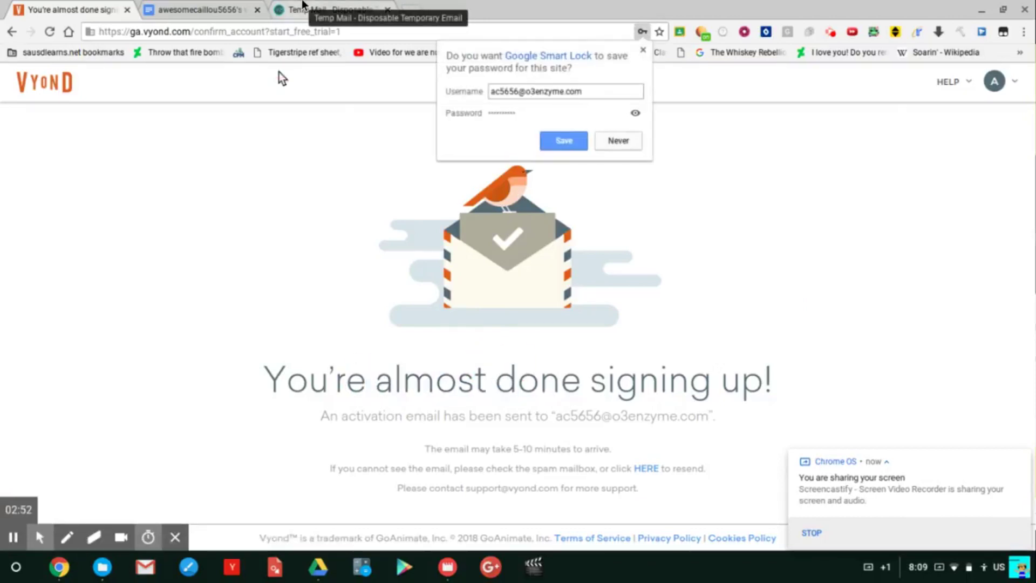
click(563, 141)
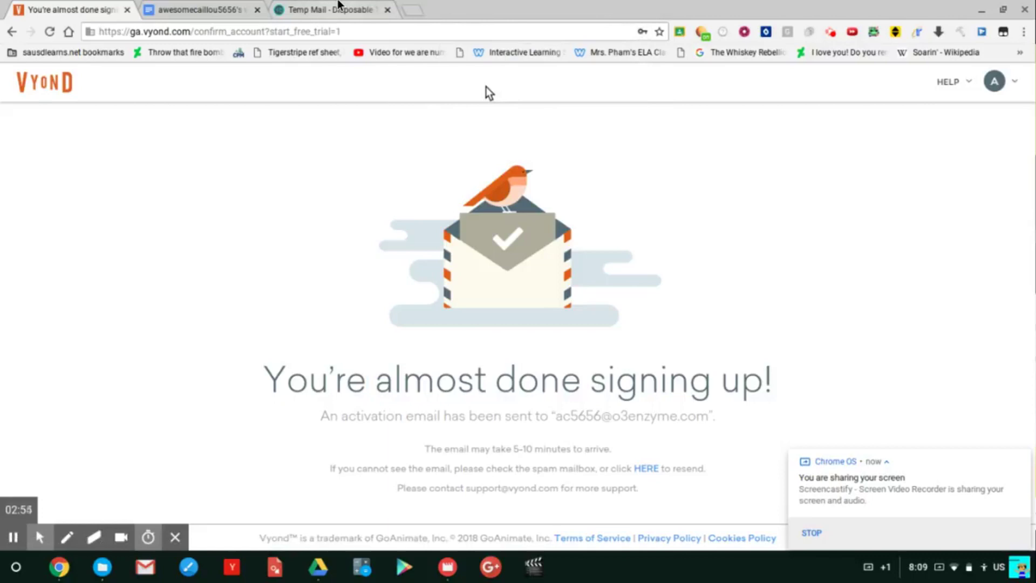
click(339, 5)
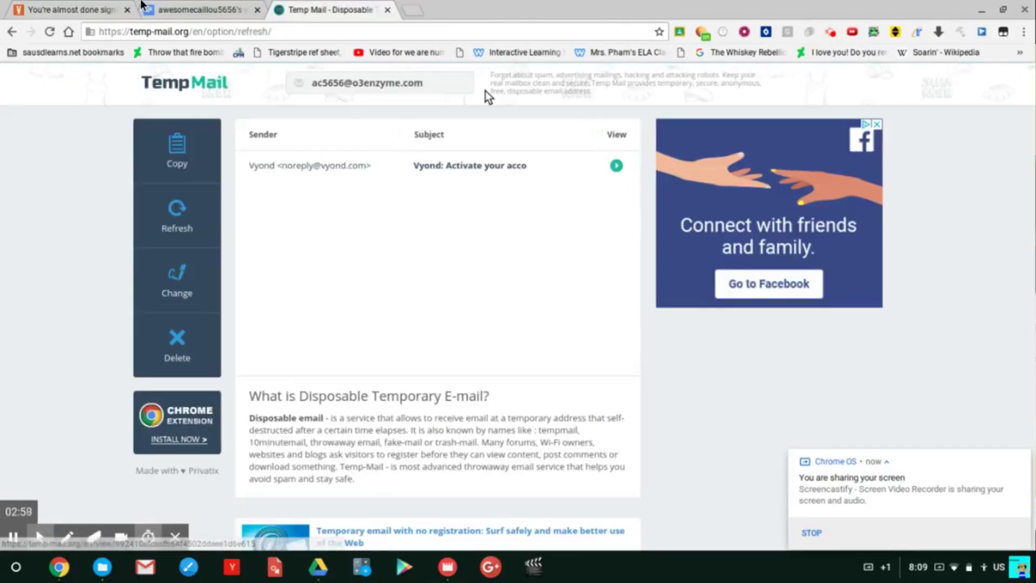
- Open Vyond's 'Activate your account' email from the Temp Mail inbox
click(200, 10)
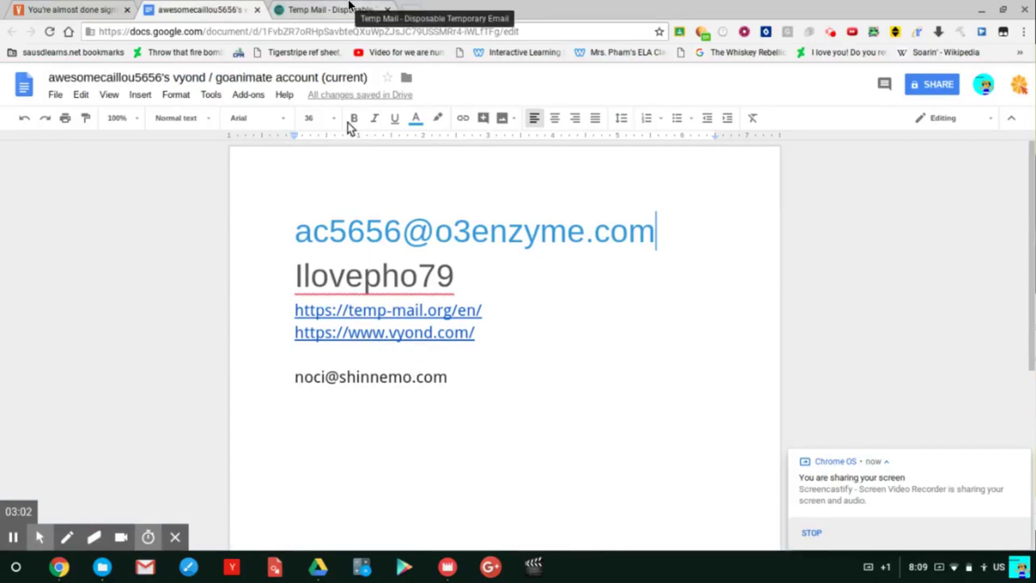
click(338, 9)
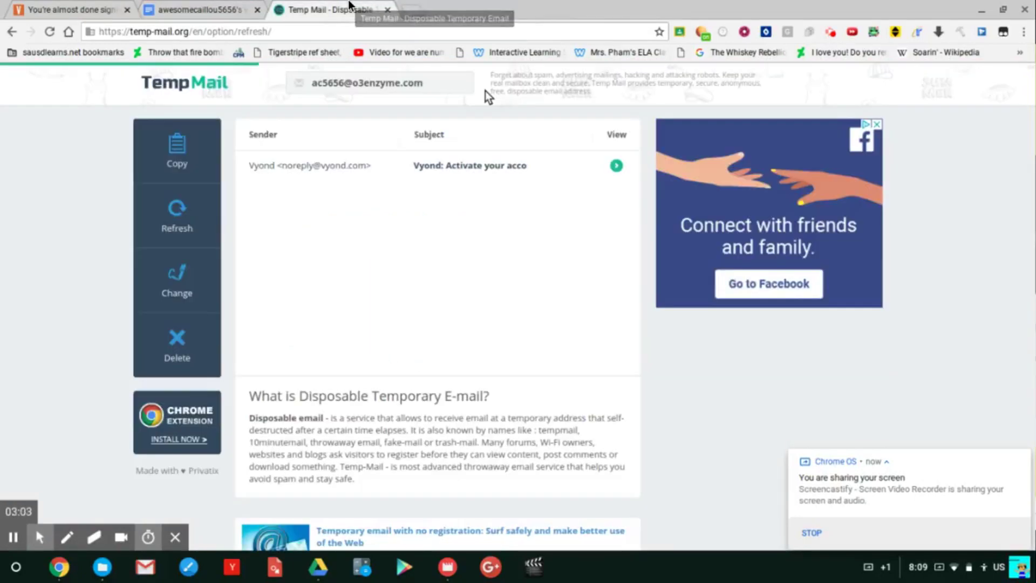
click(617, 168)
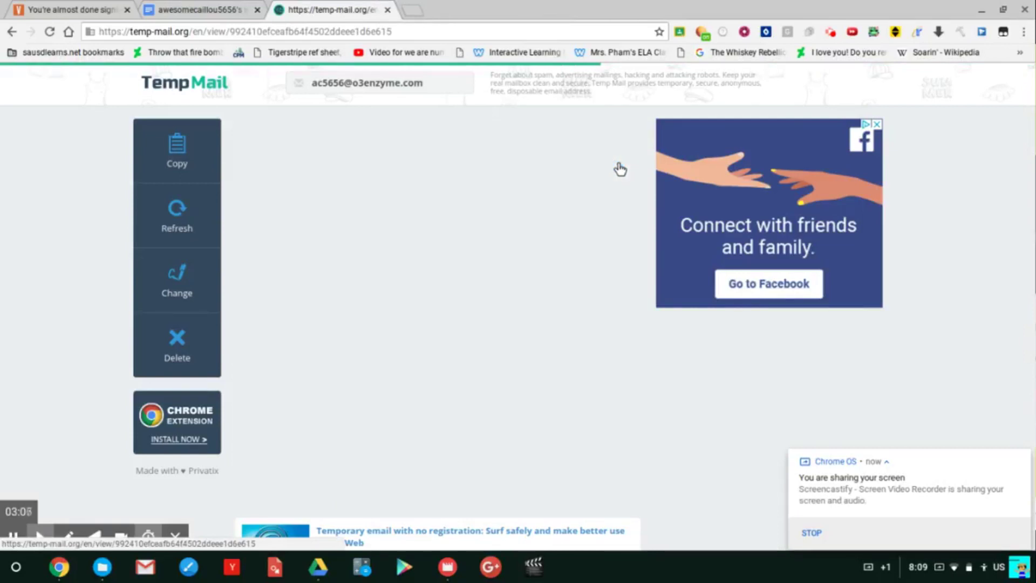